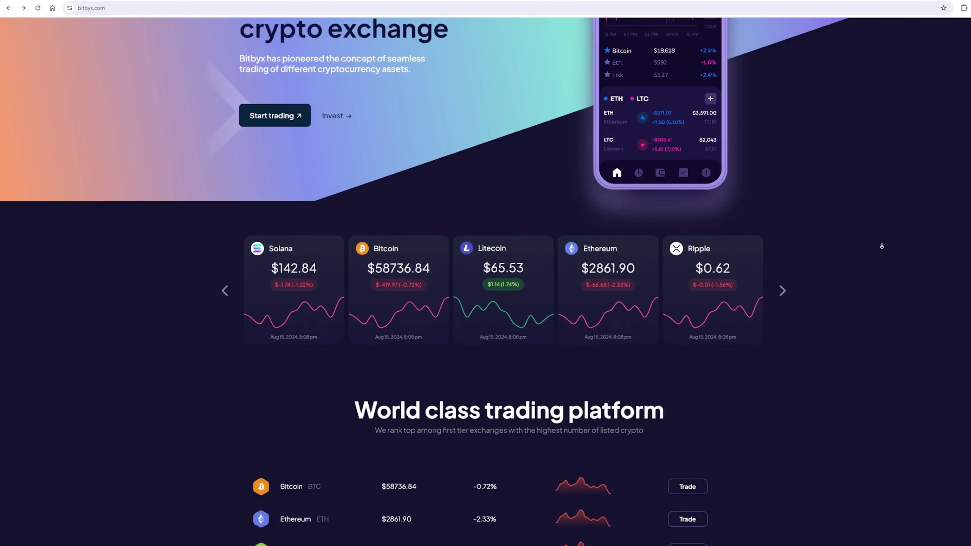
Scroll down through the Bitbyx landing page and back up to the top.
scroll(881, 247, "down", 20)
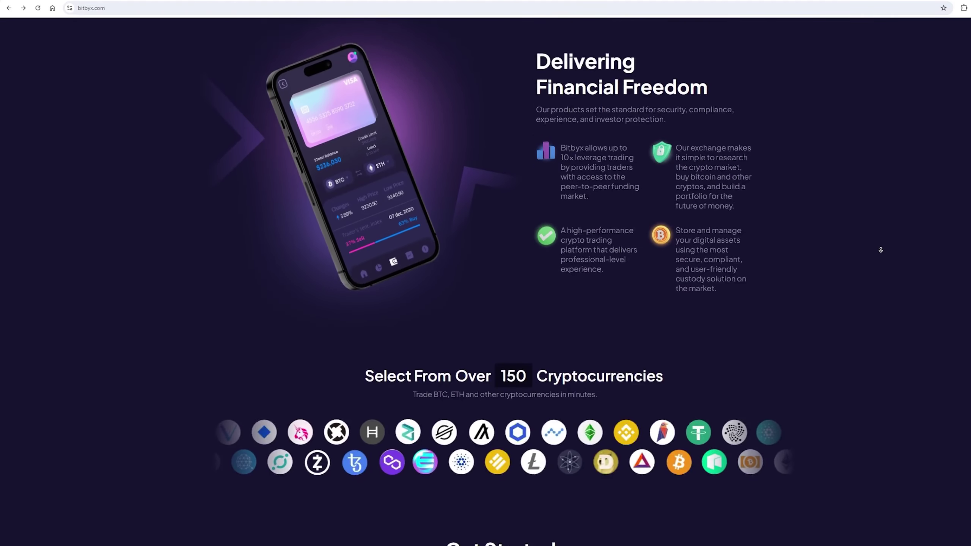
scroll(880, 250, "down", 20)
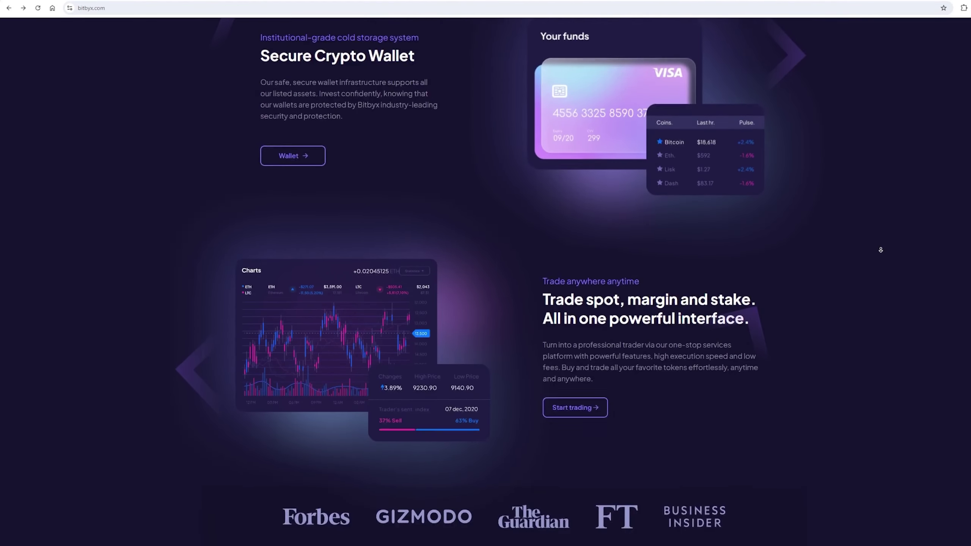
scroll(881, 250, "down", 9)
scroll(888, 211, "up", 20)
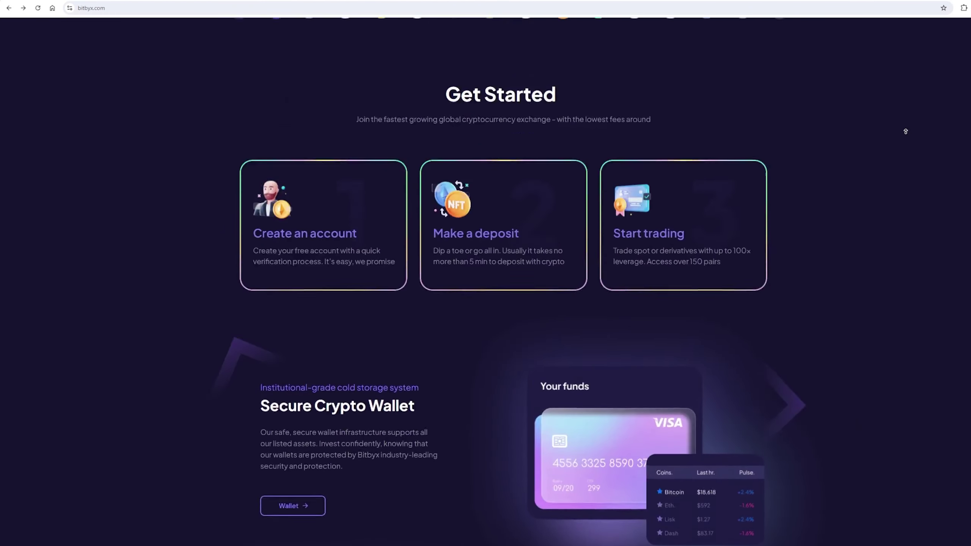
scroll(905, 131, "up", 20)
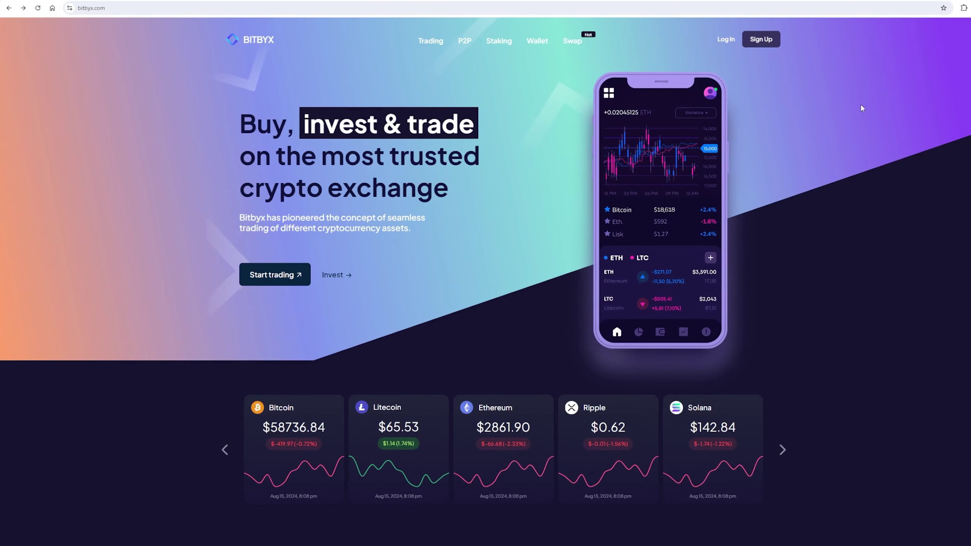
Open the sign-up form and enter the login name and e-mail address.
left_click(764, 39)
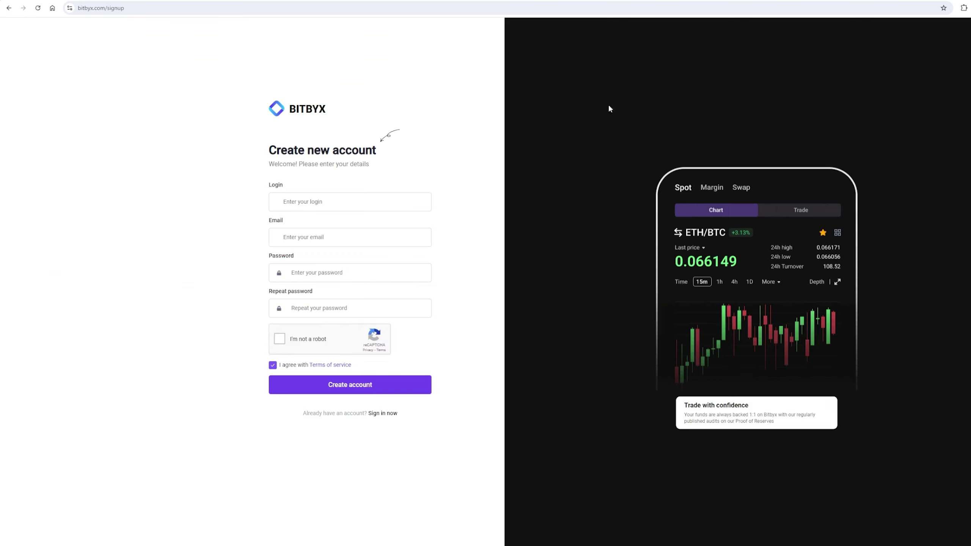
left_click(378, 201)
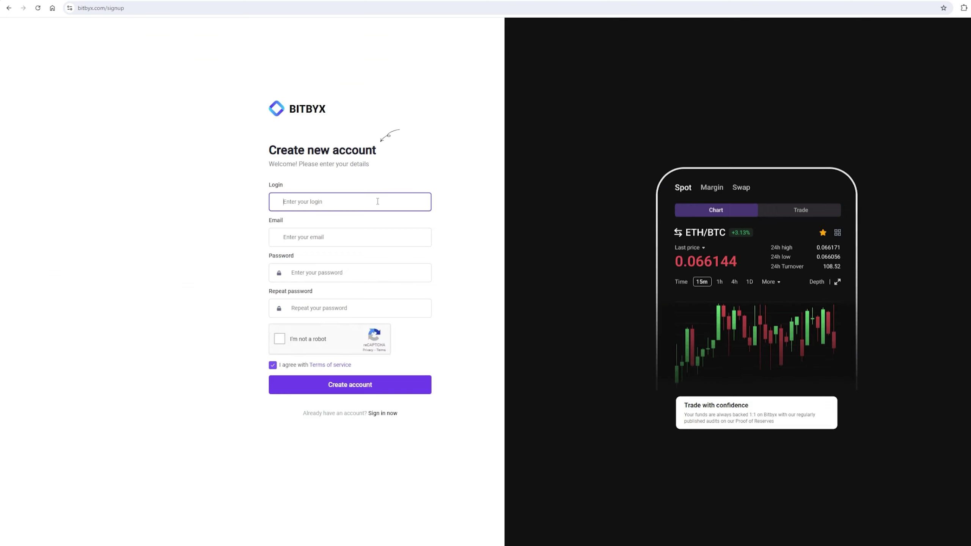
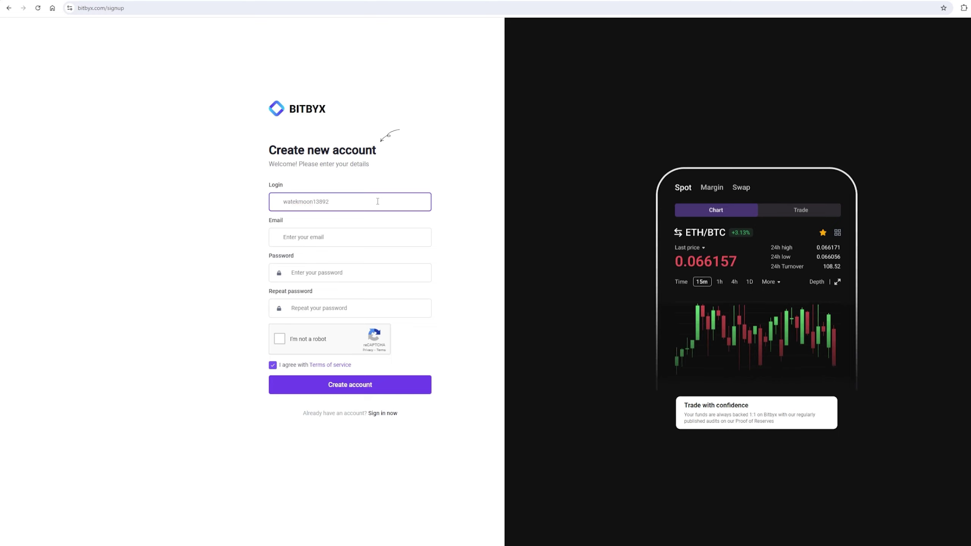
left_click_drag(377, 200, 197, 210)
key("ctrl+c")
left_click(291, 237)
key("ctrl+v")
type("@gmail.xom")
Fill both password fields, pass the reCAPTCHA and create the account.
key("Tab")
key("ctrl+v")
left_click(328, 302)
key("ctrl+v")
left_click(280, 339)
left_click(336, 384)
On the Sign in page, enter the account e-mail and pass the reCAPTCHA.
left_click(331, 239)
key("ctrl+v")
type("@gmail.com")
left_click(351, 266)
left_click(279, 299)
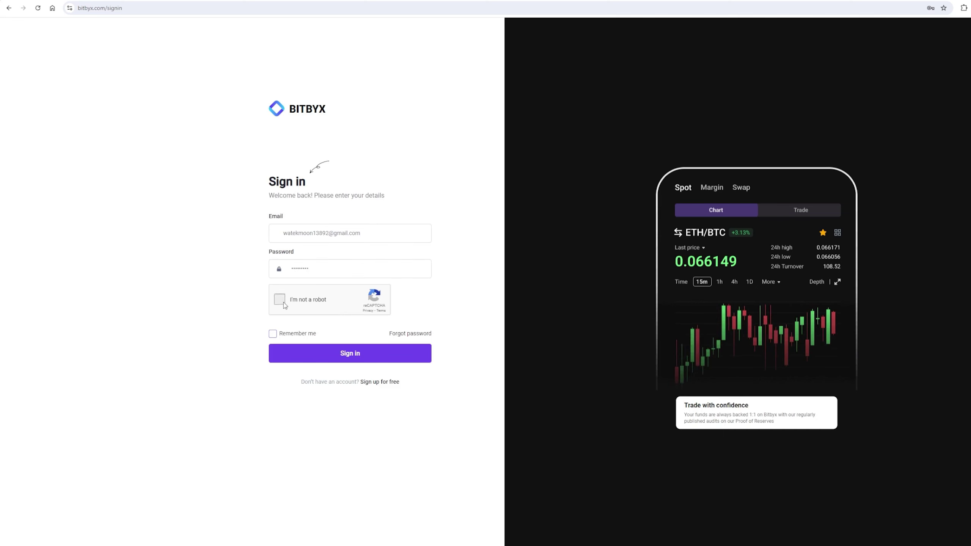
Sign in to the new Bitbyx account, then switch to the Binance XRP/USDT tab.
left_click(316, 348)
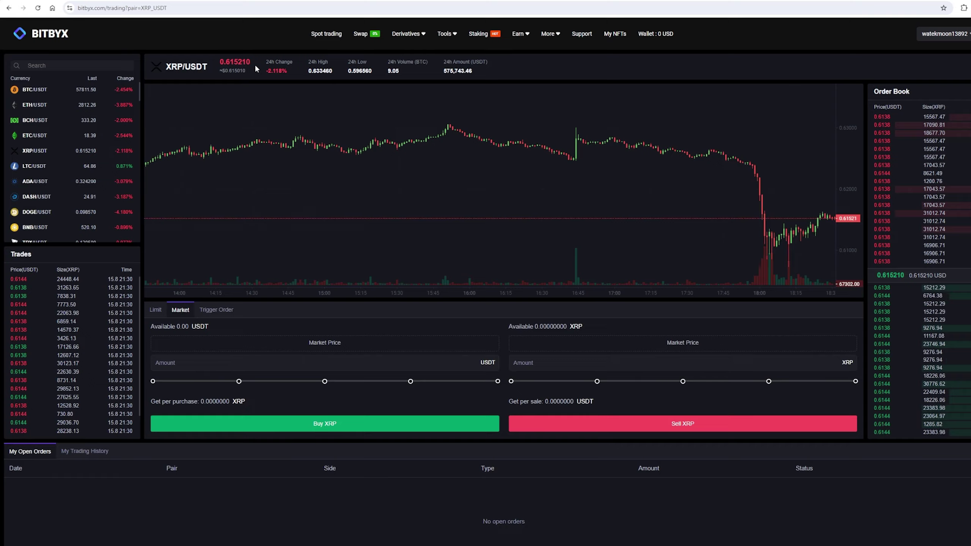
key("ctrl+Tab")
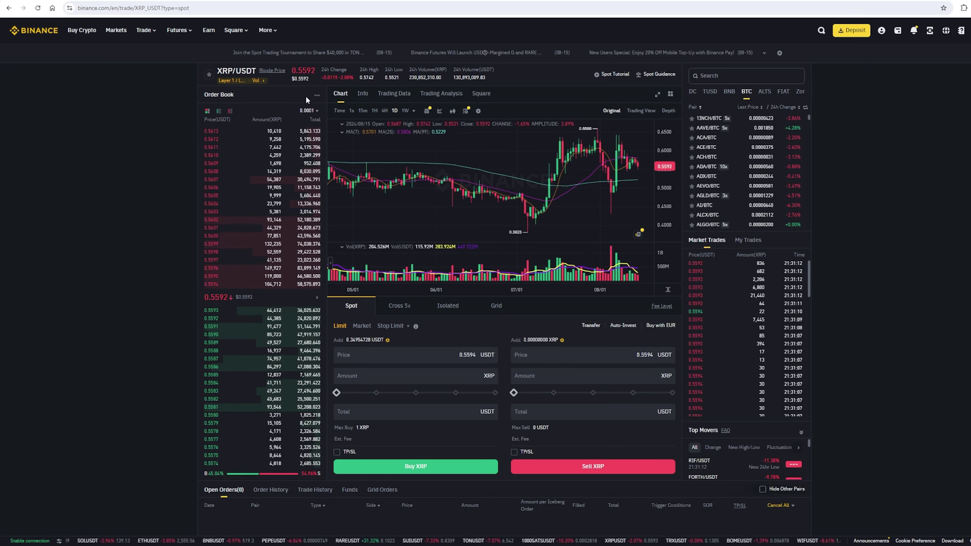
Enter a 5000 USDT total for the Binance XRP buy, then return to Bitbyx's wallet overview.
left_click(423, 406)
type("5000")
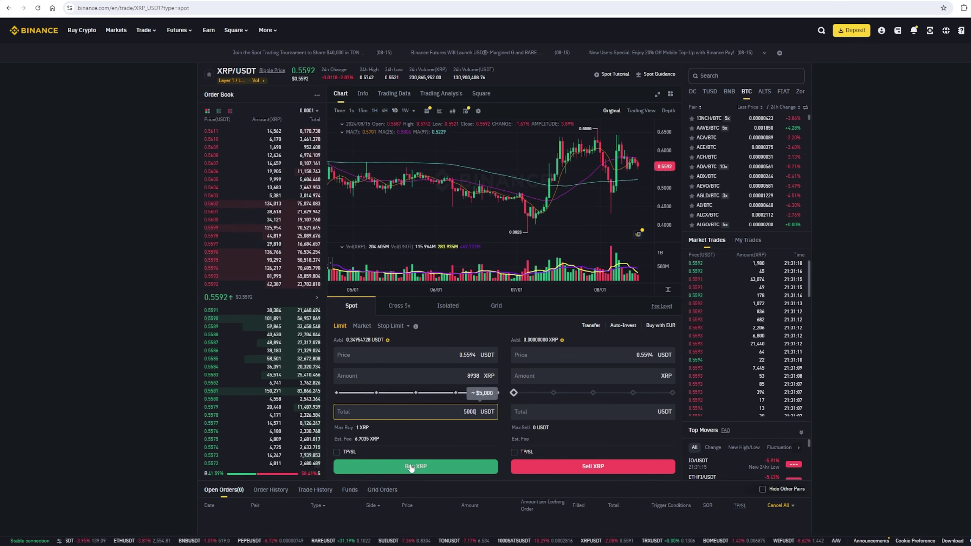
key("ctrl+Tab")
left_click(660, 44)
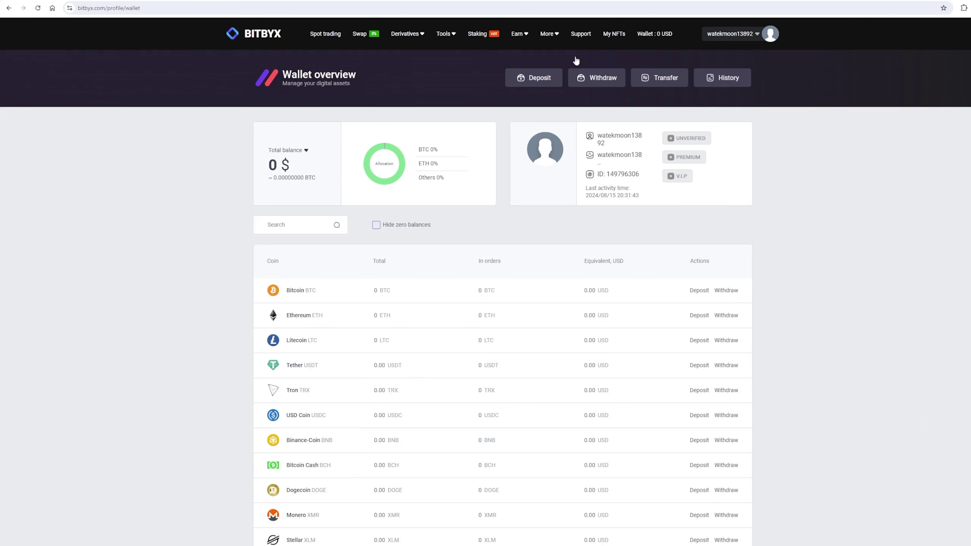
Choose XRP on Bitbyx's Deposit page and reveal its deposit address.
left_click(537, 78)
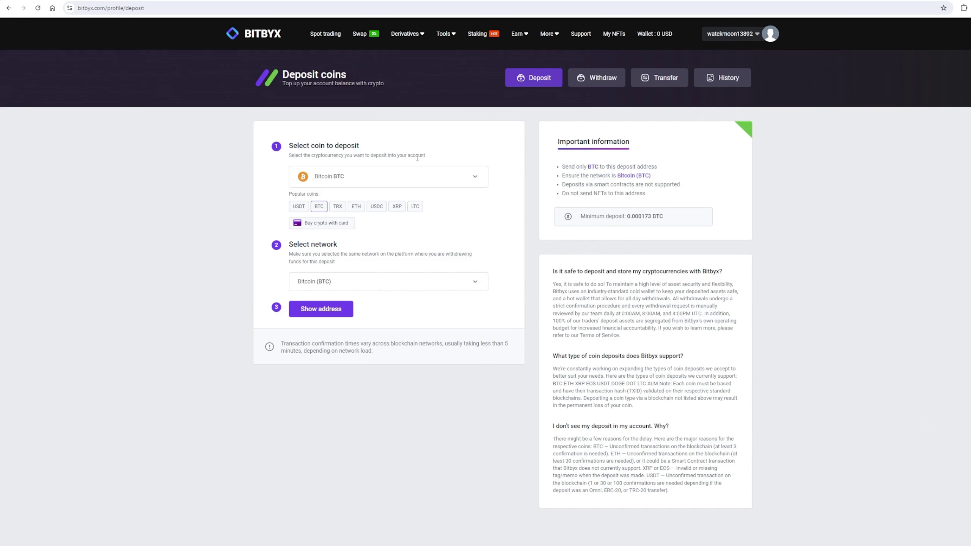
left_click(397, 207)
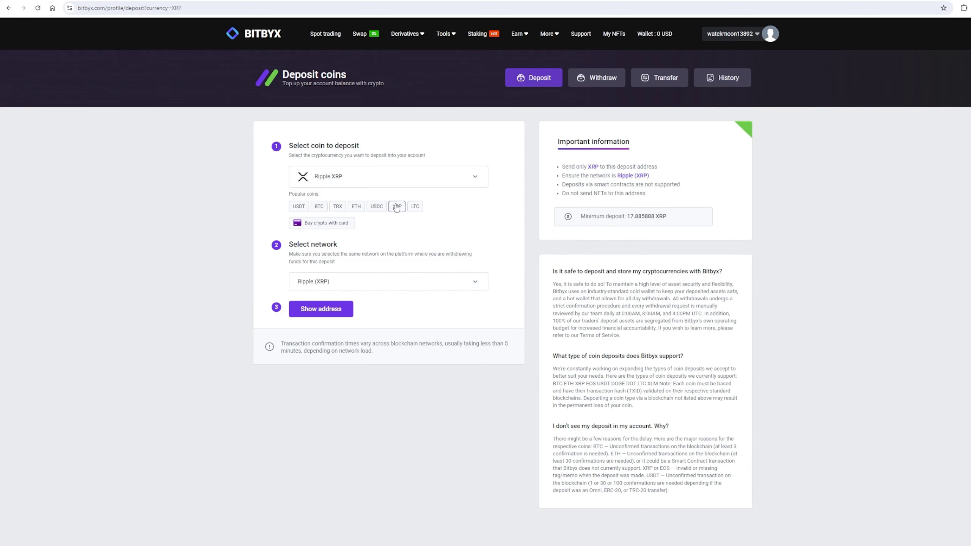
left_click(338, 309)
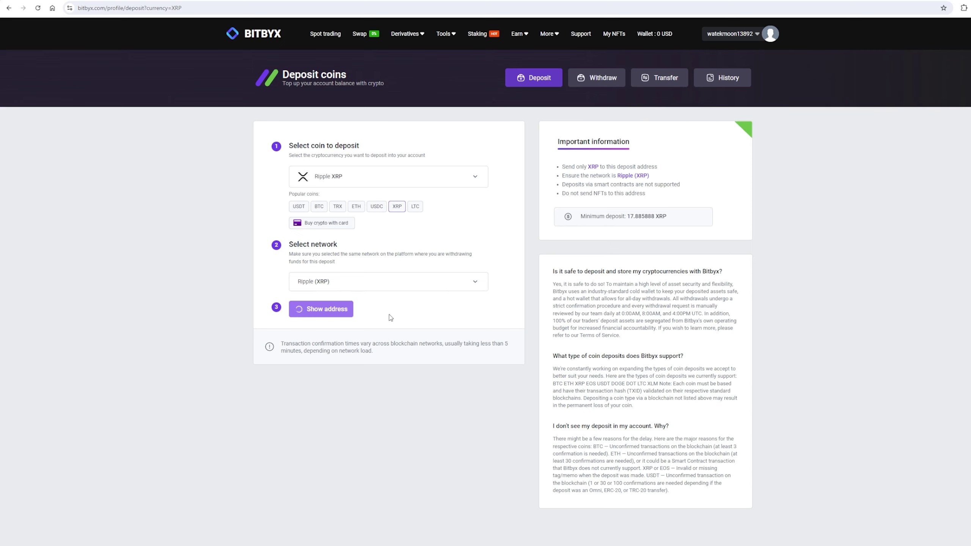
Copy the XRP deposit address and set the Binance withdrawal to the MAX 8870.57 XRP.
left_click(466, 344)
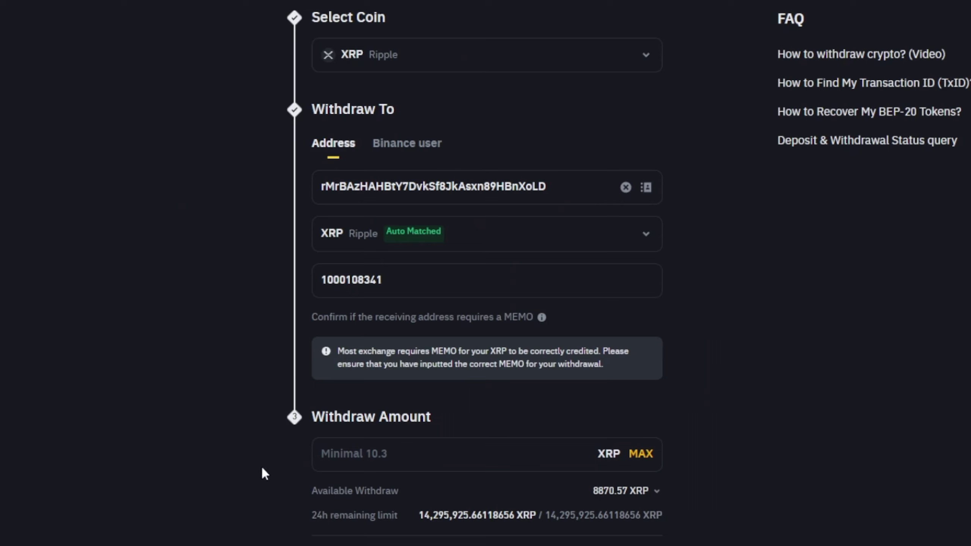
left_click(342, 457)
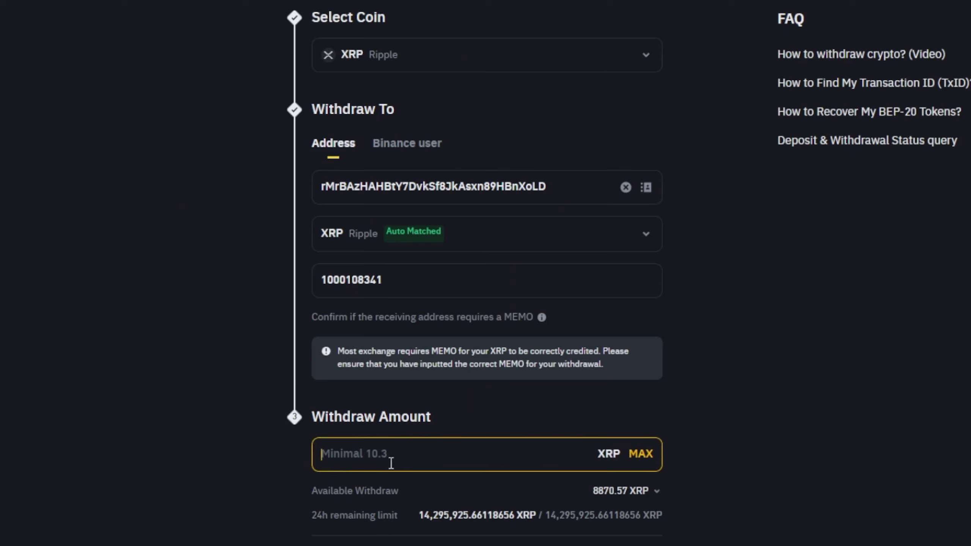
left_click(640, 460)
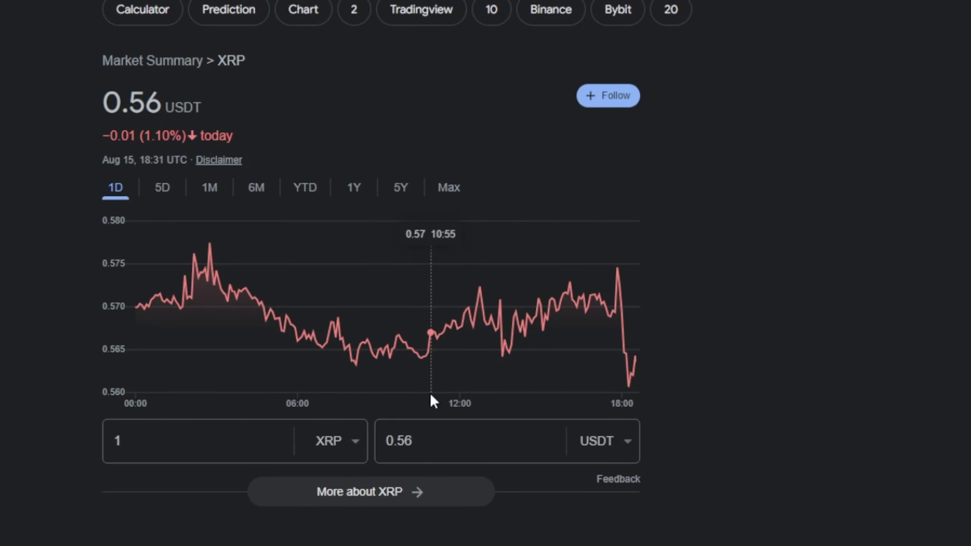
Enter 5000 USDT in Google's XRP converter to see the XRP equivalent.
left_click(435, 436)
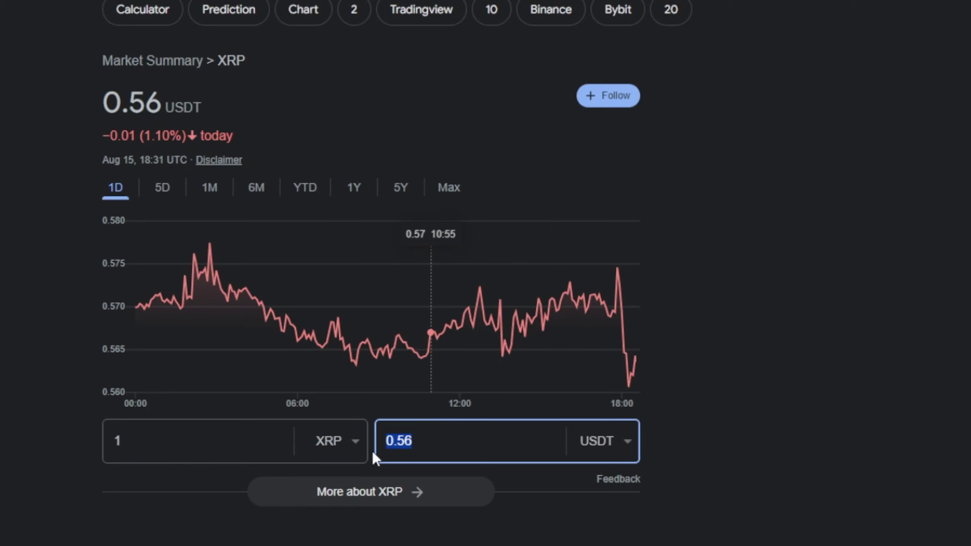
type("5000")
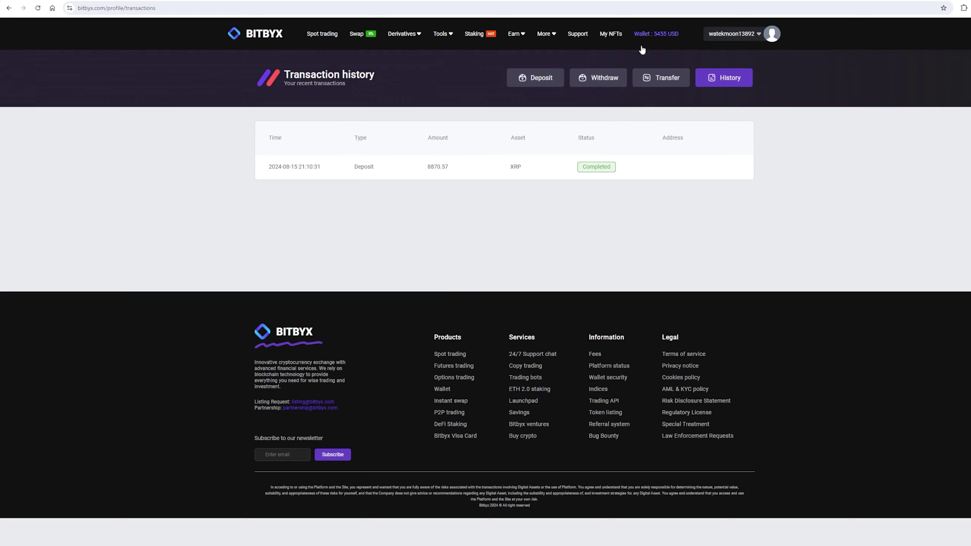
Sell all 8870.57 XRP on Bitbyx's XRP/USDT spot market at market price.
left_click(313, 40)
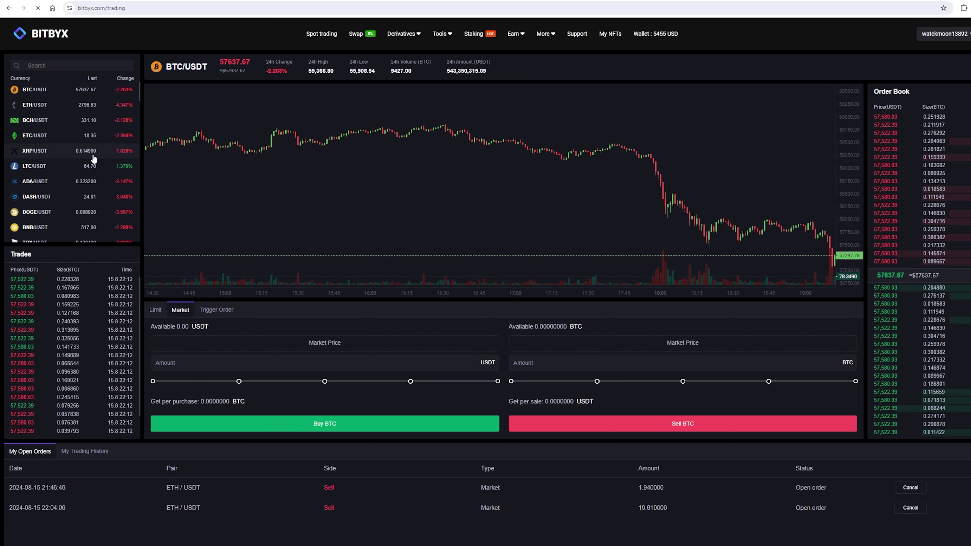
left_click(93, 155)
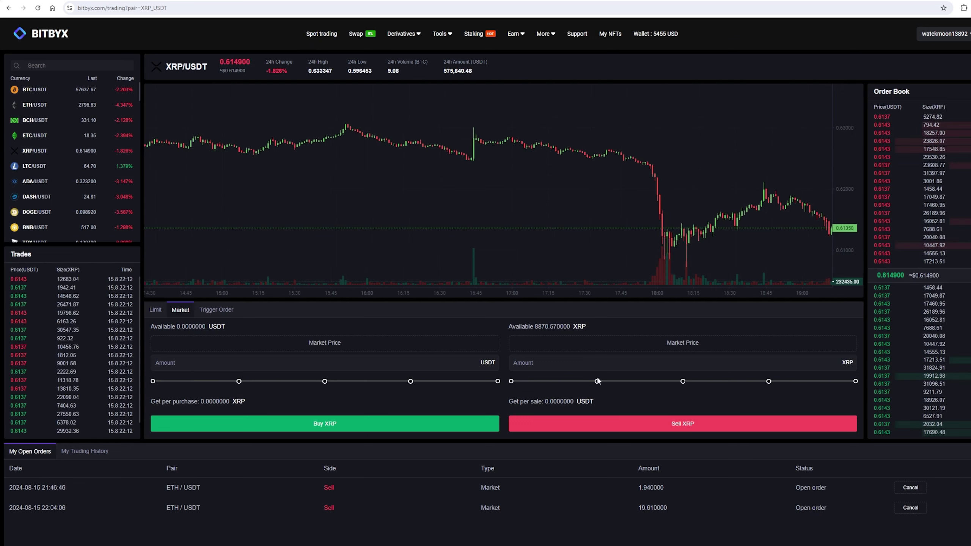
left_click_drag(596, 381, 932, 387)
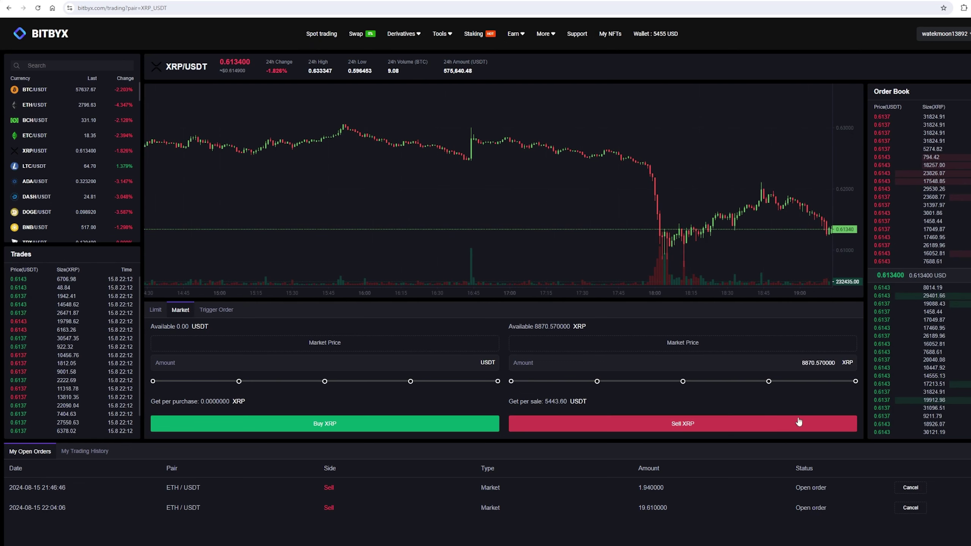
left_click(769, 425)
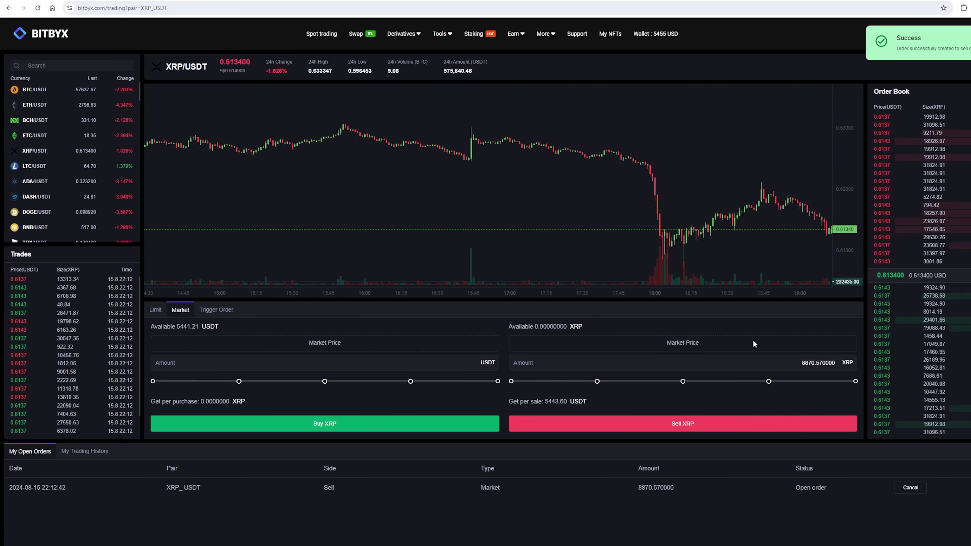
Set Bitbyx's withdrawal to USDT on Tether TRC-20 and copy Binance's TRC20 deposit address.
left_click(671, 36)
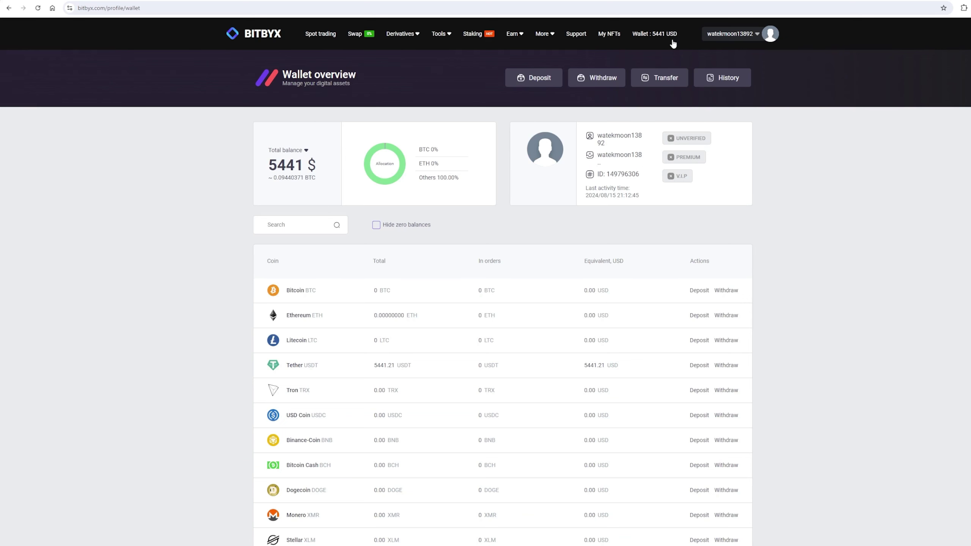
left_click(595, 77)
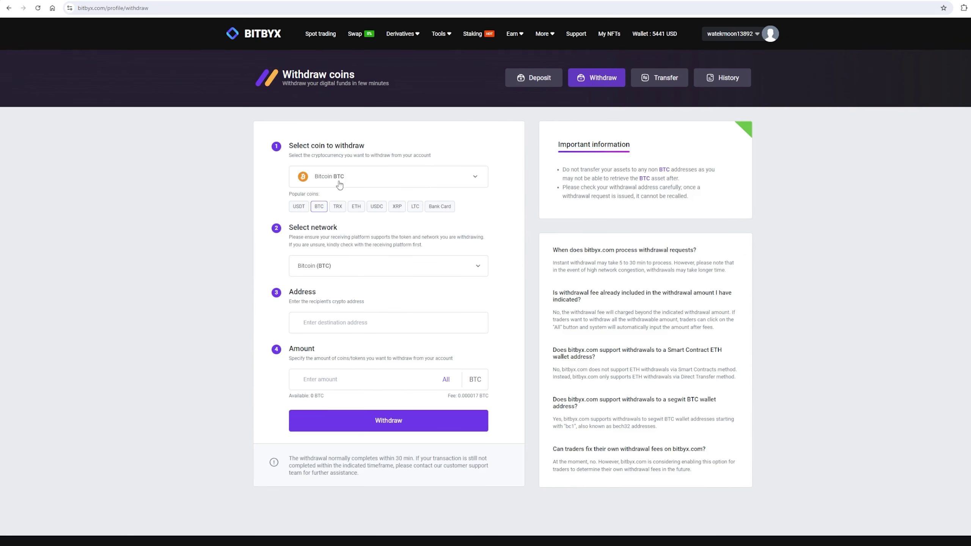
left_click(298, 207)
left_click(329, 268)
left_click(348, 311)
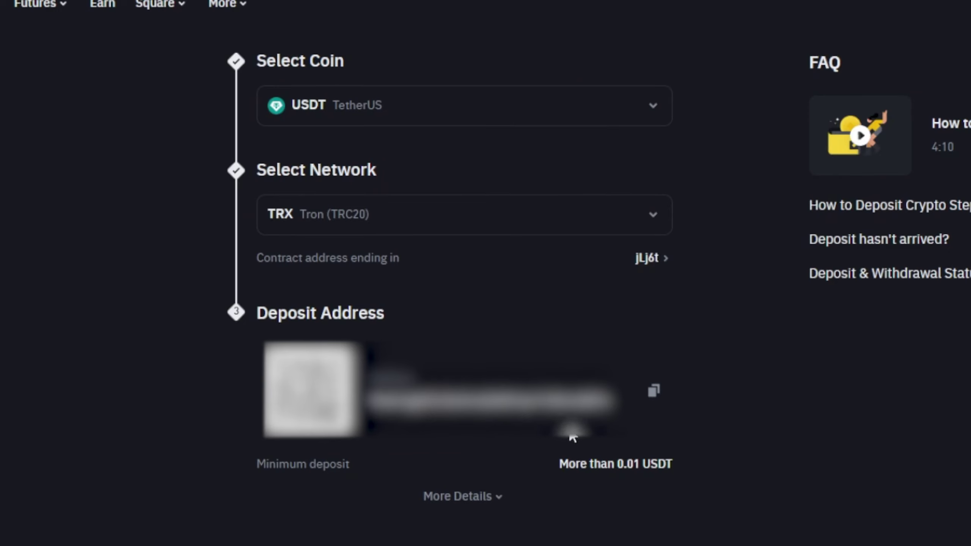
left_click(661, 393)
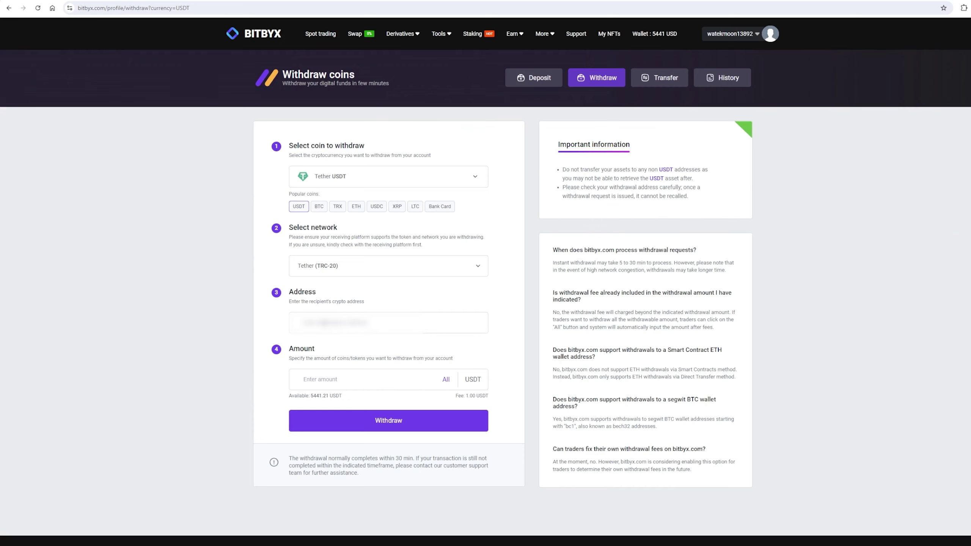
Paste the TRC-20 address and withdraw the full 5441.21 USDT balance.
left_click(388, 323)
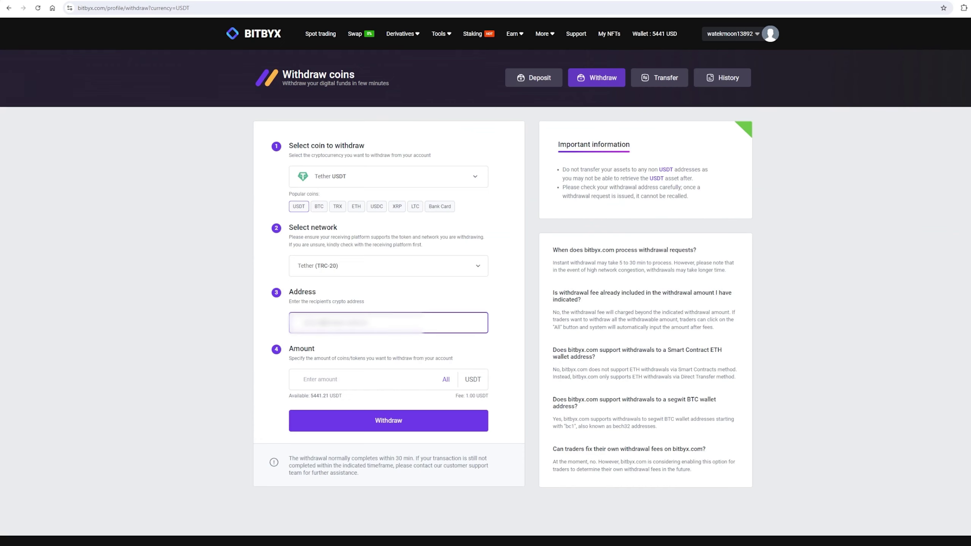
key("ctrl+v")
left_click(446, 379)
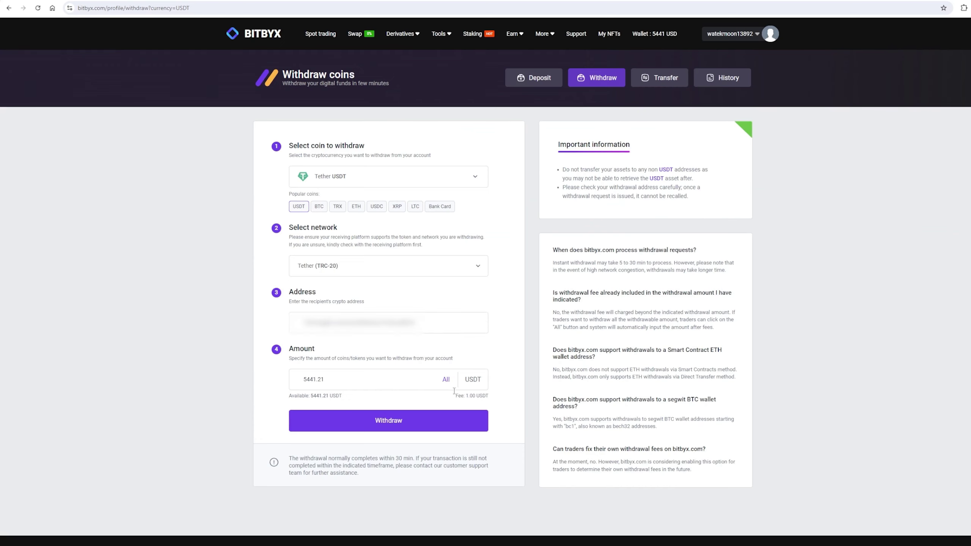
left_click(469, 419)
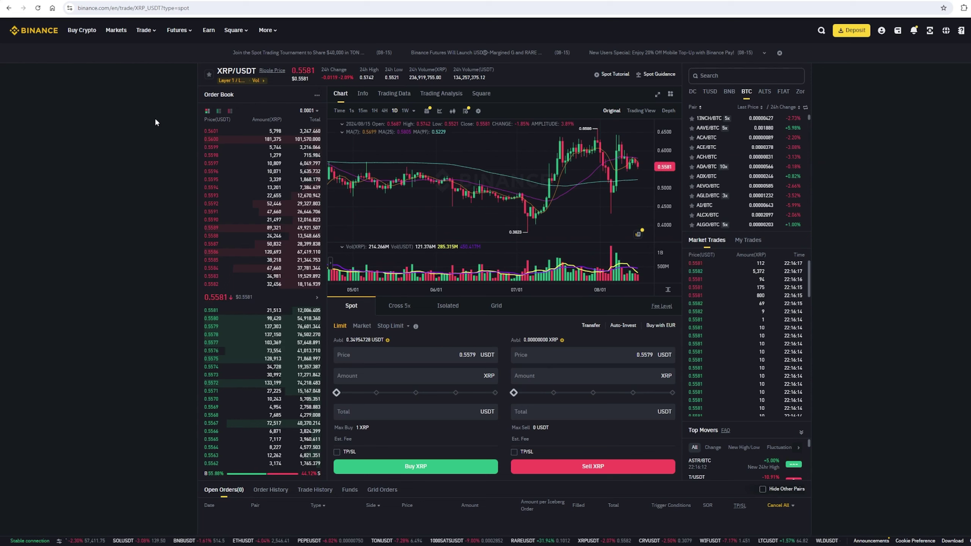
Enter a total of 50000 USDT for the XRP limit buy.
left_click(397, 405)
type("50000")
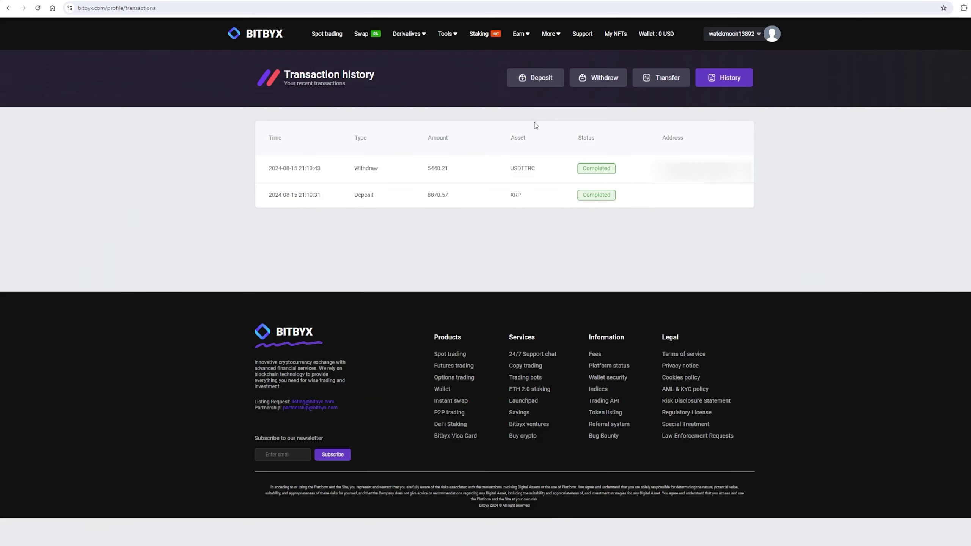
Deposit 88980.65 XRP into Bitbyx by withdrawing the full XRP balance from Binance.
left_click(523, 86)
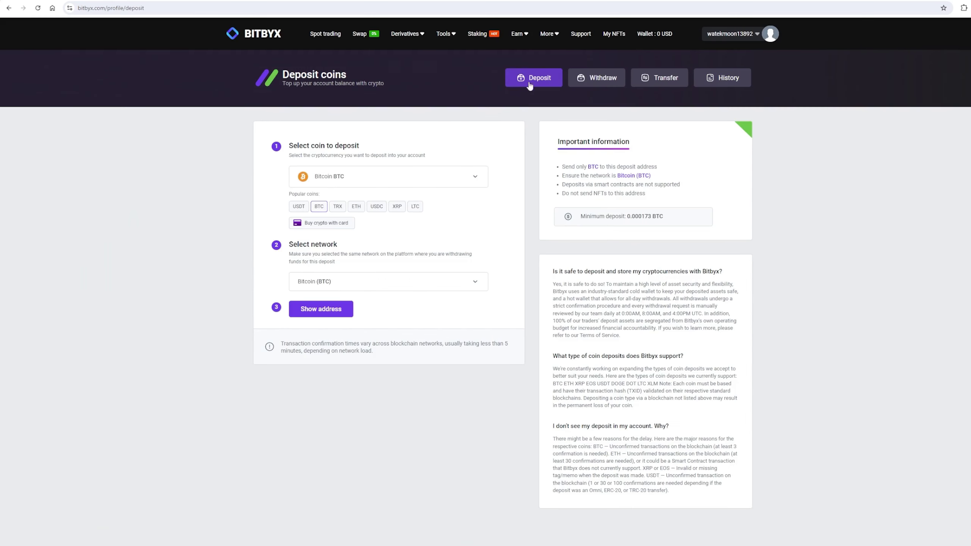
left_click(397, 207)
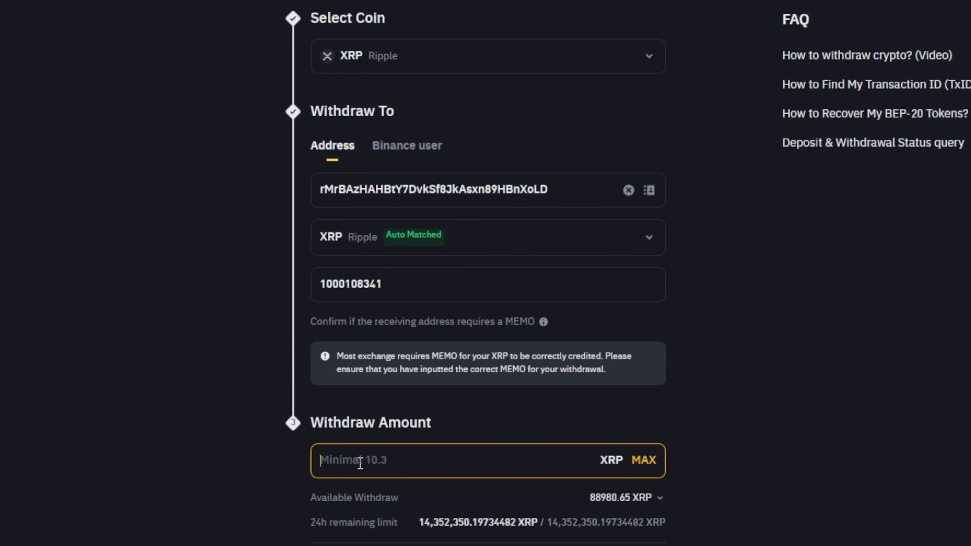
left_click(645, 467)
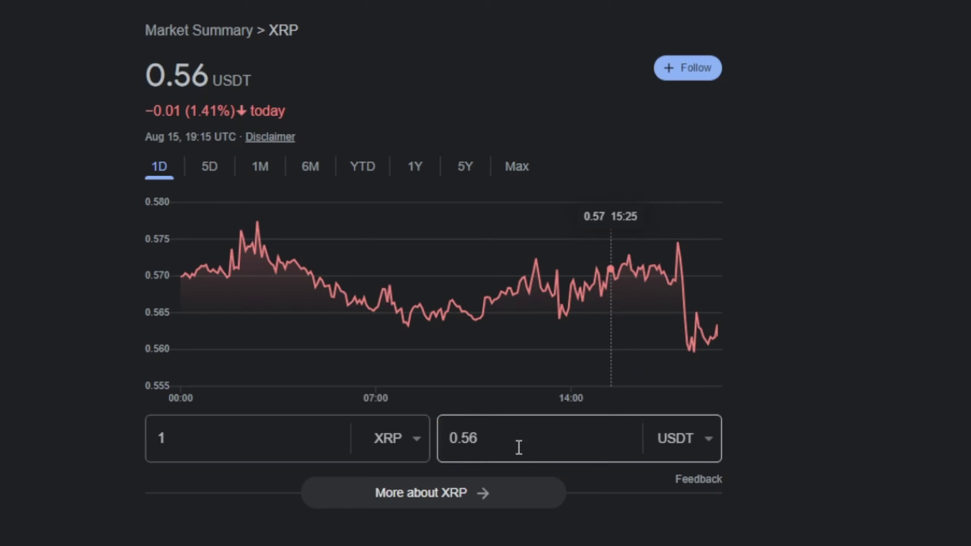
type("50000")
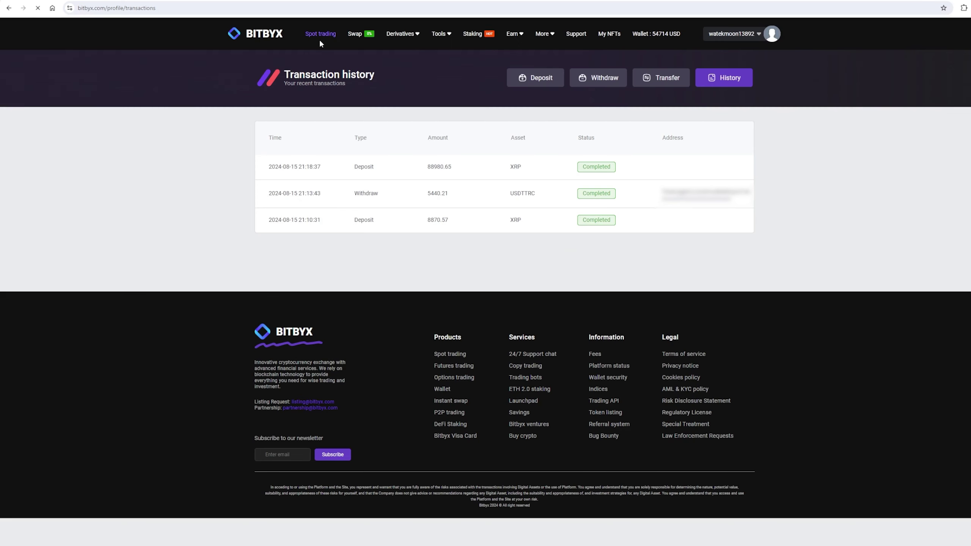
Sell all the XRP for USDT at market price on the XRP/USDT spot market.
left_click(320, 40)
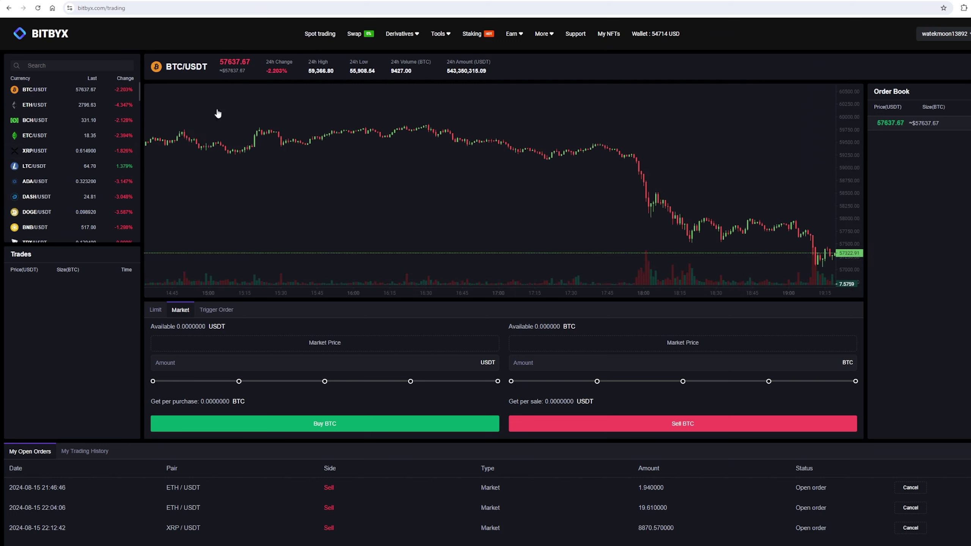
left_click(597, 381)
left_click(596, 423)
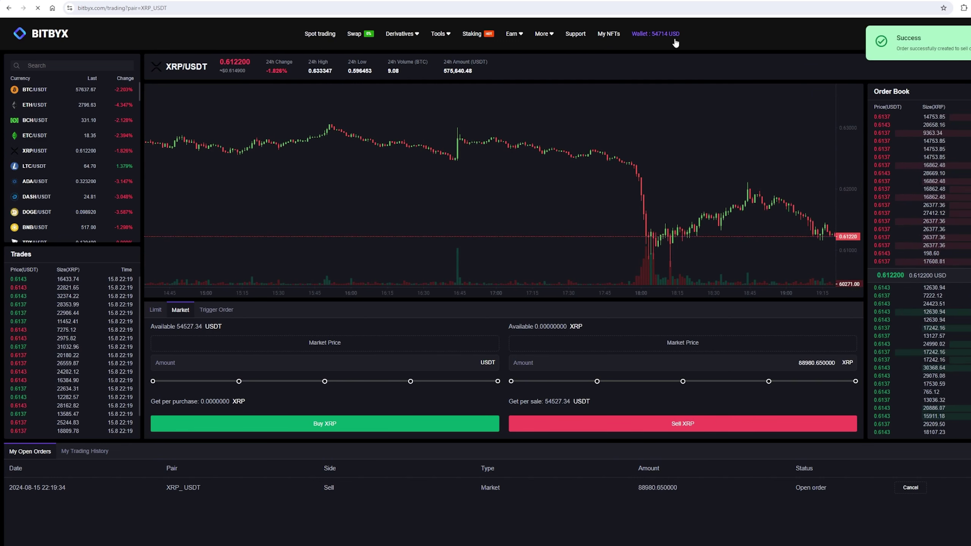
Start a USDT withdrawal from the wallet on the TRC-20 network.
left_click(654, 34)
left_click(601, 77)
left_click(299, 206)
left_click(336, 265)
left_click(359, 315)
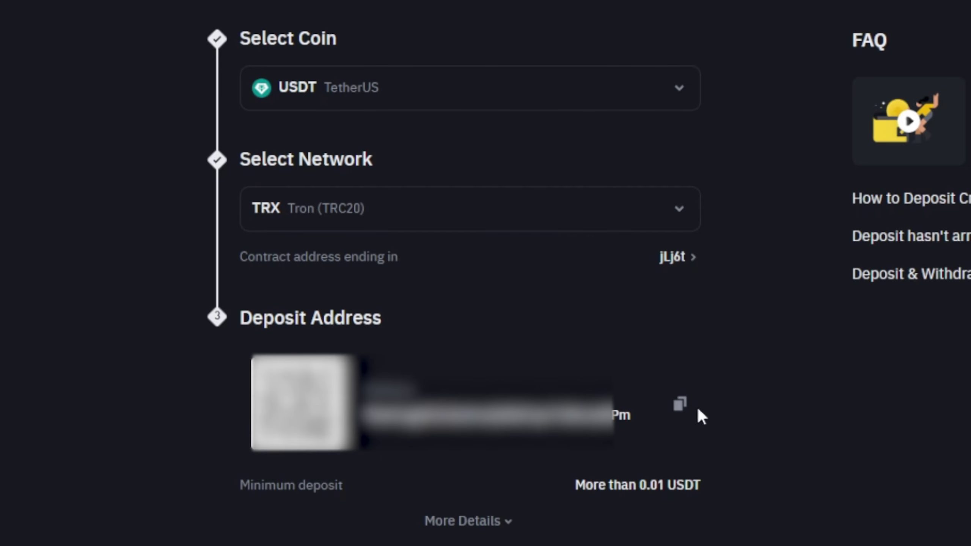
Withdraw the full 54526.34 USDT to the pasted deposit address and close the confirmation.
left_click(679, 405)
key("ctrl+v")
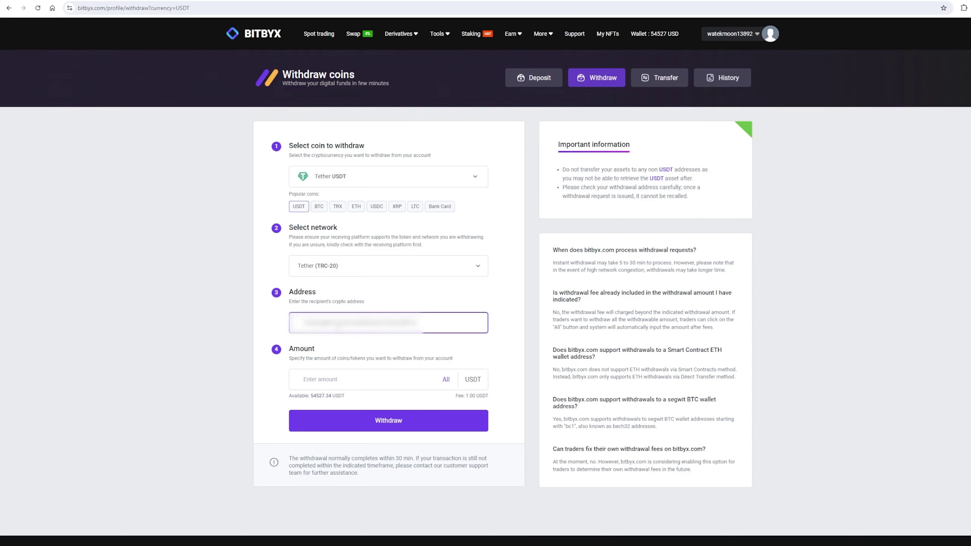
left_click(446, 379)
left_click(443, 414)
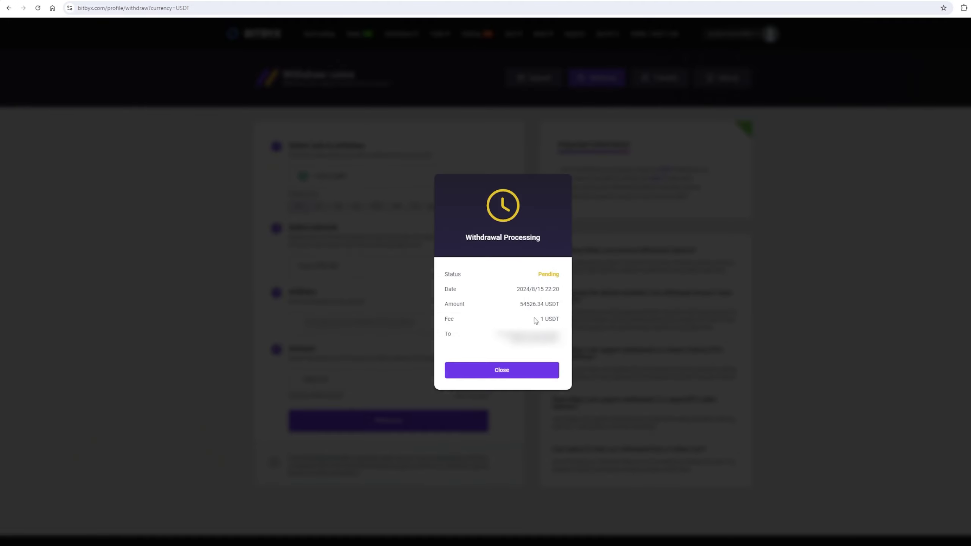
left_click_drag(520, 305, 560, 306)
left_click(490, 373)
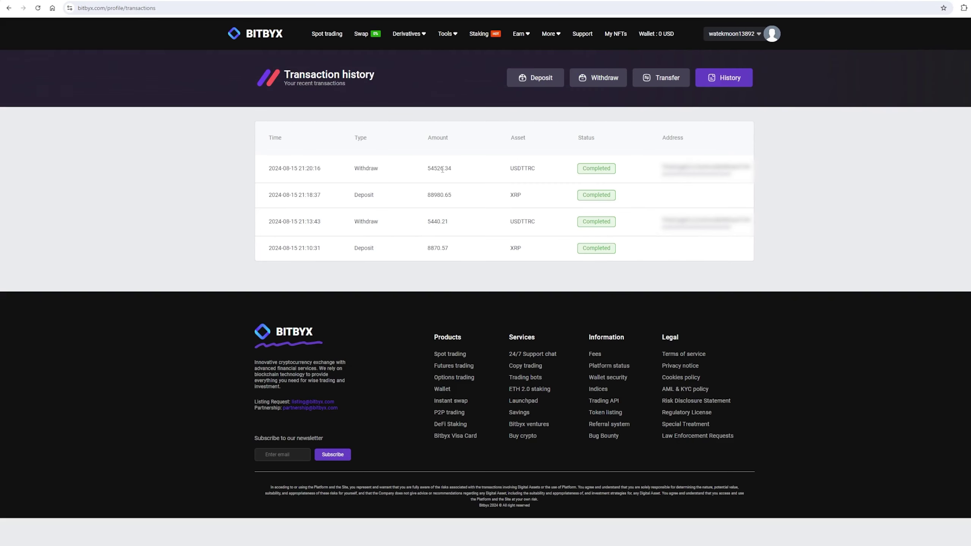